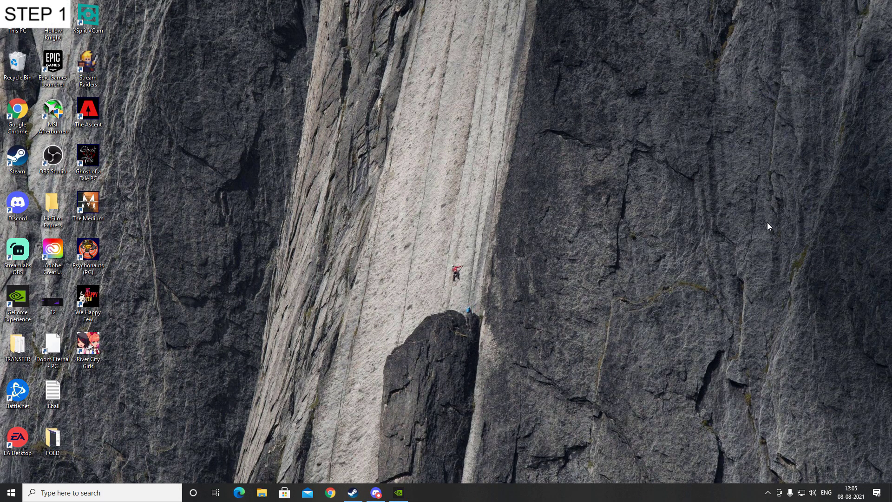
Launch NVIDIA Control Panel from the NVIDIA tray icon and shift its window right
click(768, 493)
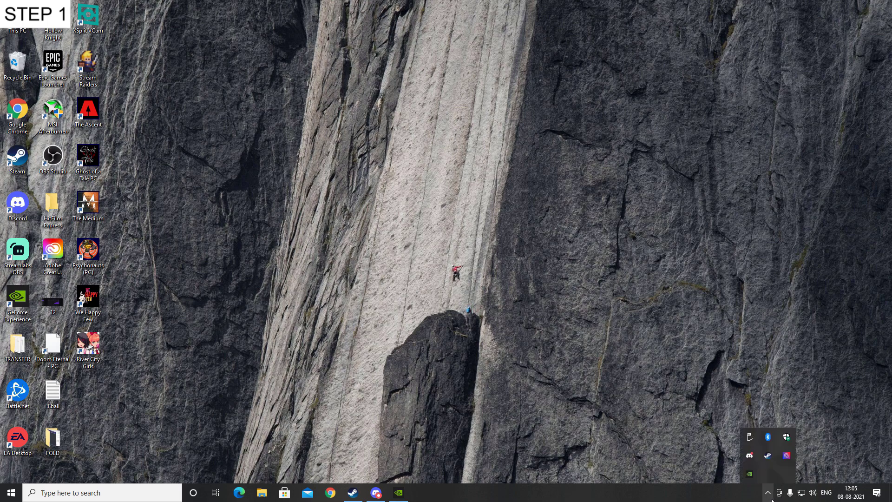
right_click(757, 475)
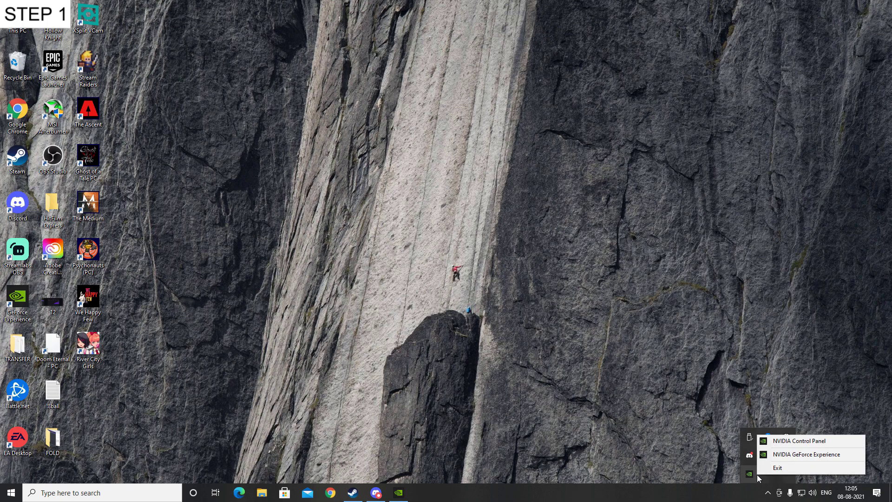
click(793, 441)
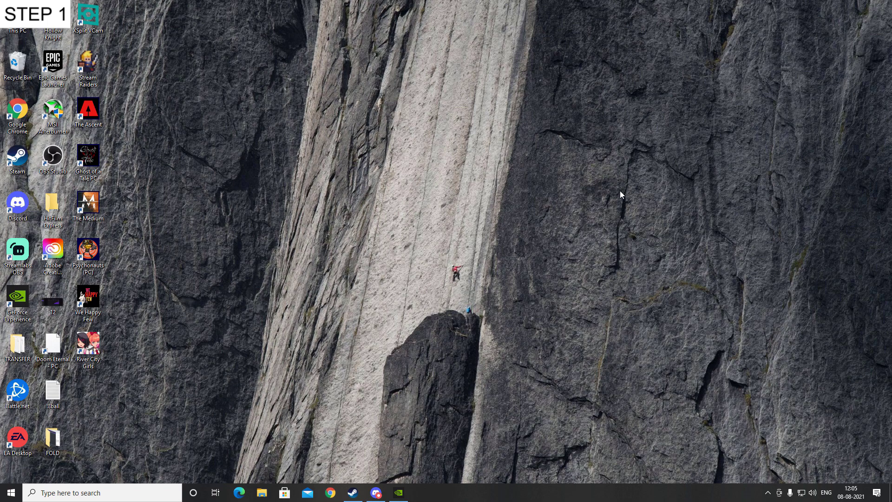
click(767, 492)
right_click(749, 475)
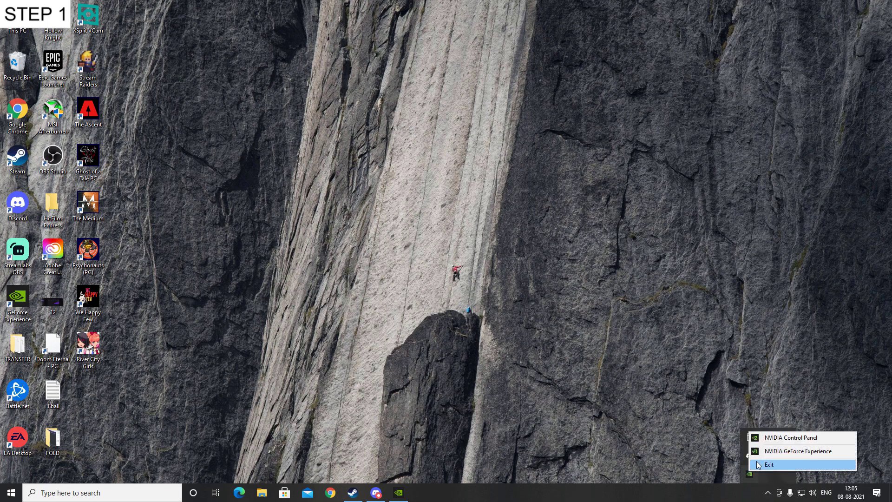
click(782, 438)
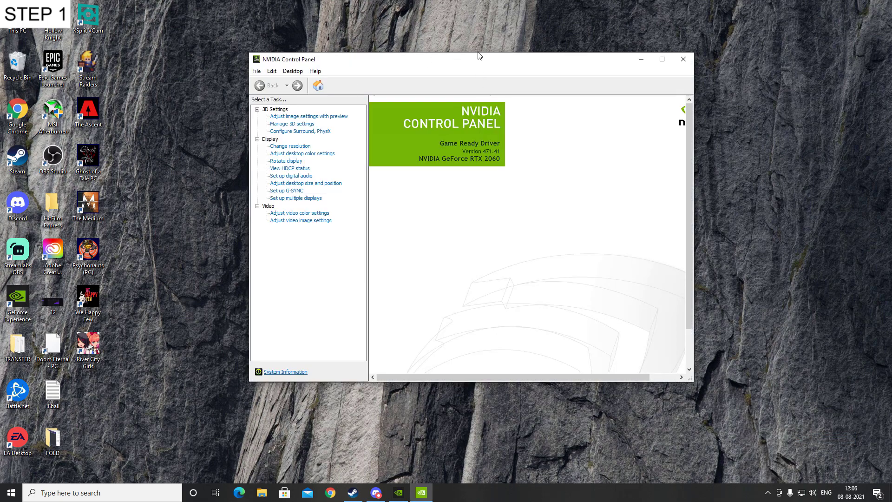
drag(390, 62, 443, 66)
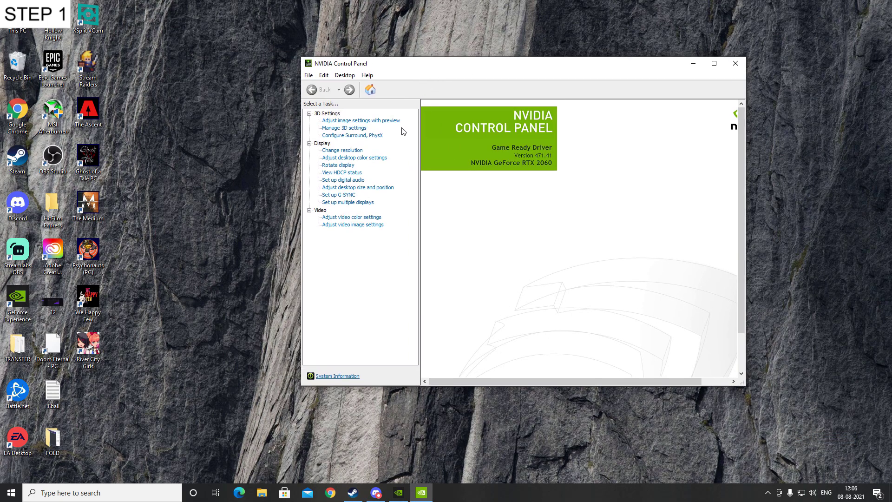
In Manage 3D settings, change the global Shader Cache value to Off
click(362, 133)
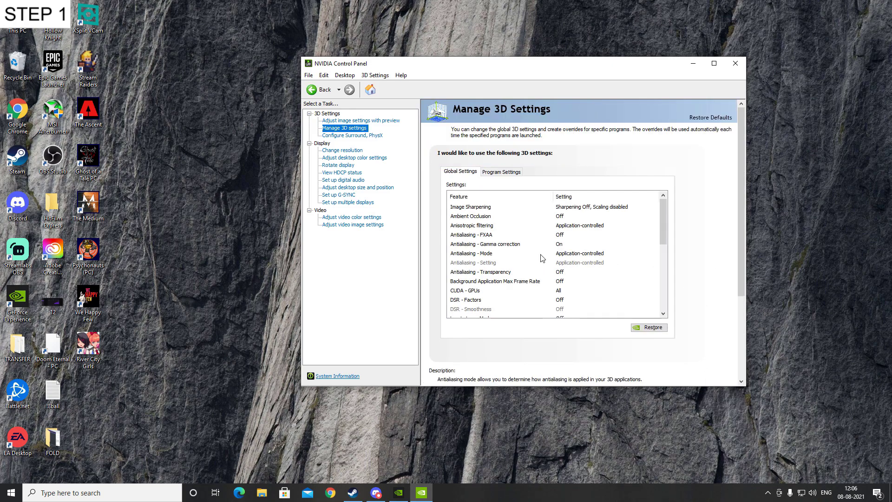
scroll(579, 246, down, 4)
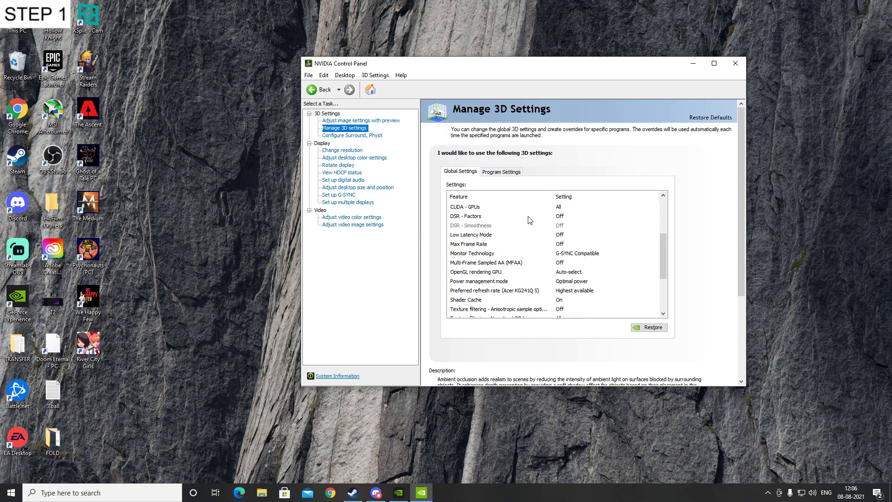
click(485, 273)
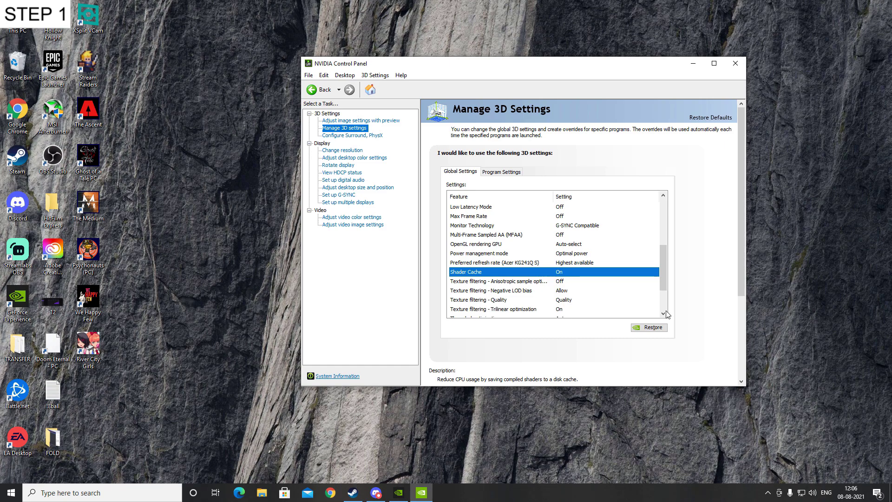
click(564, 273)
click(657, 275)
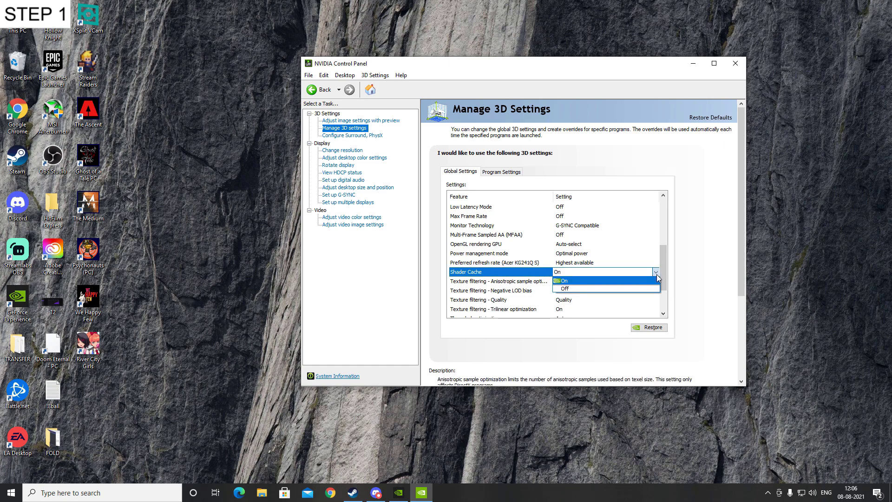
click(597, 289)
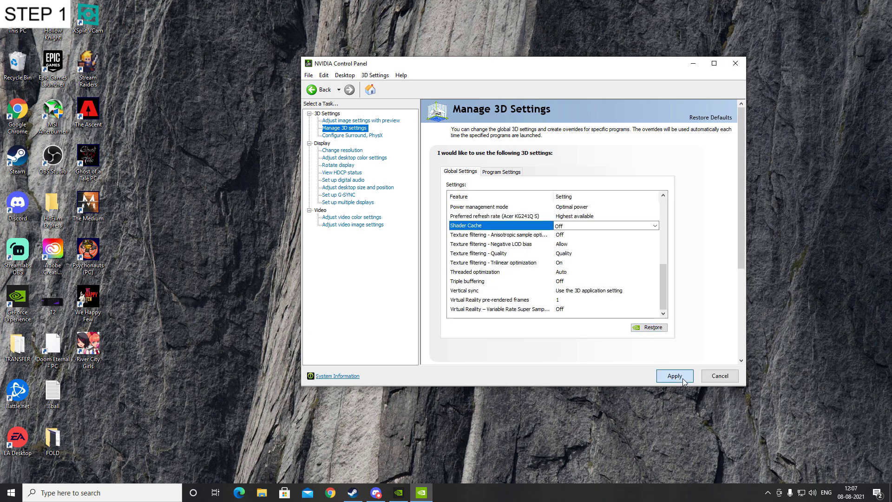
Apply the change and confirm Shader Cache now reads Off
click(683, 381)
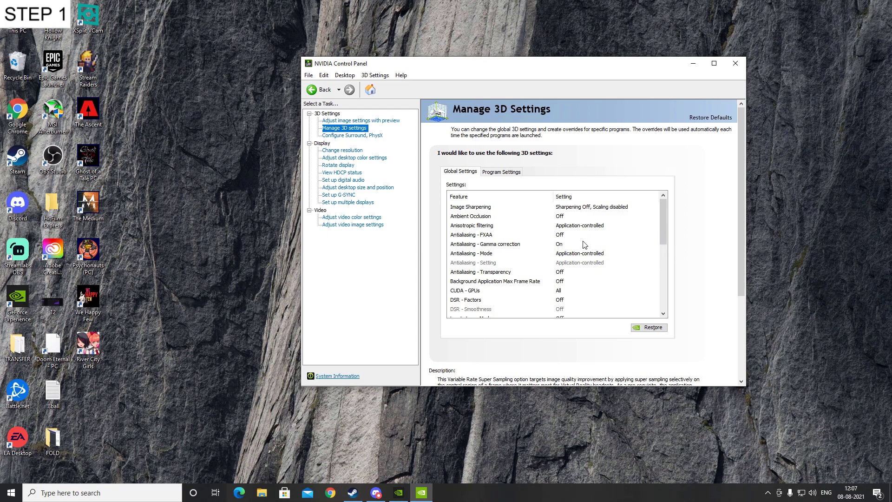
scroll(604, 272, down, 3)
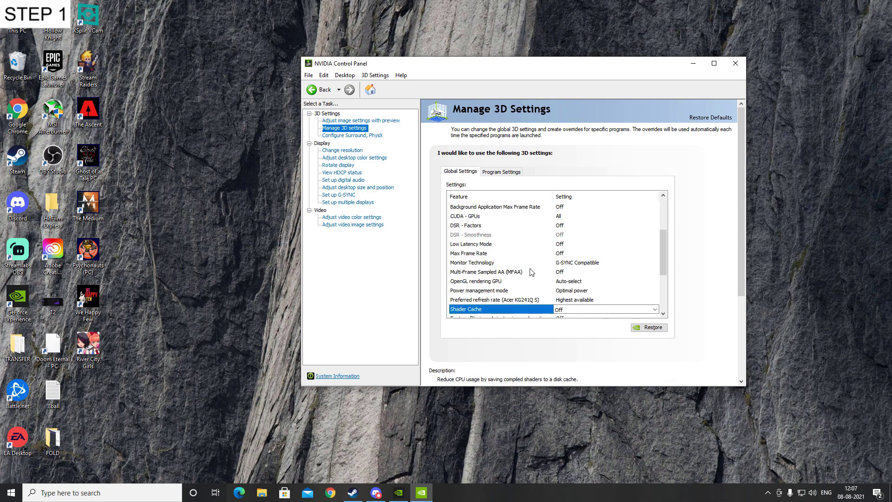
scroll(549, 265, up, 3)
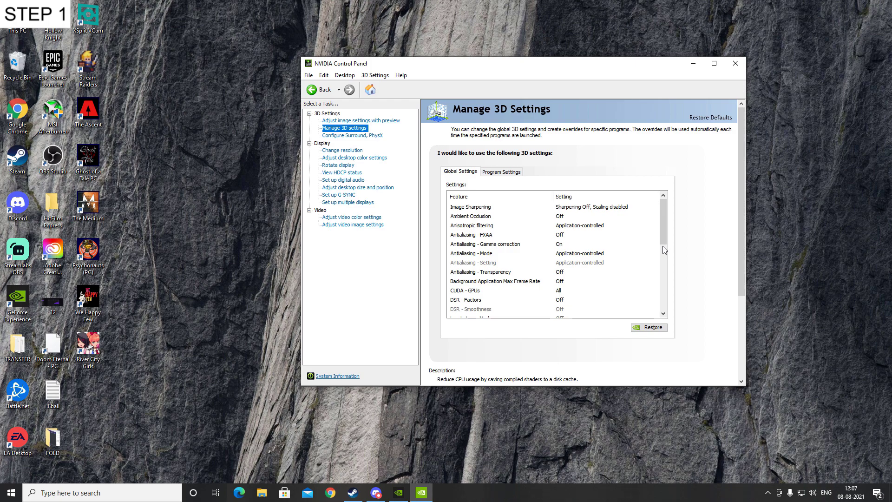
scroll(662, 257, down, 6)
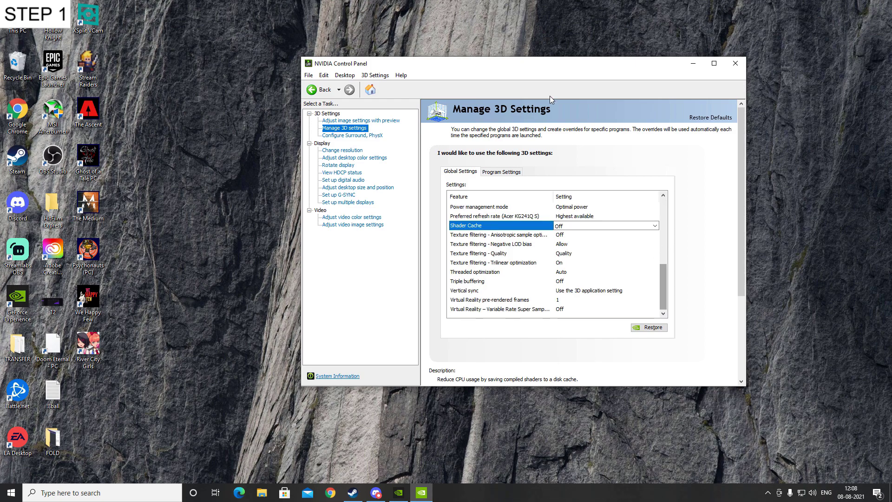
click(590, 227)
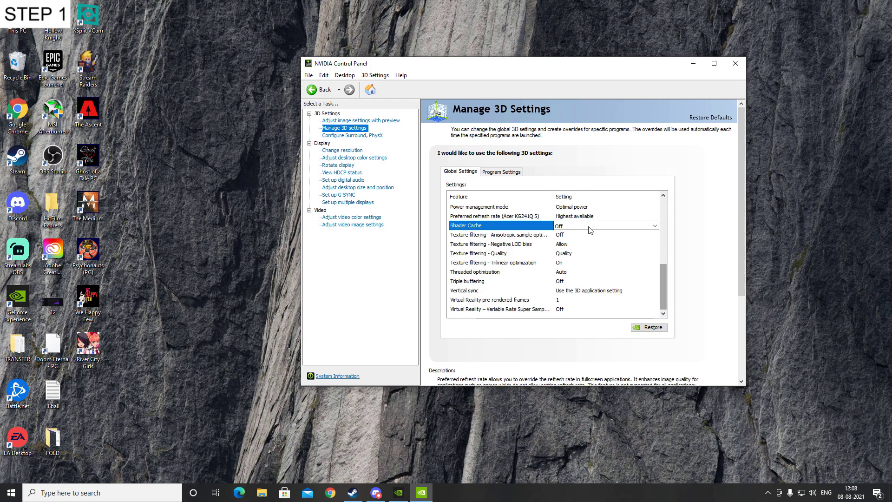
Close the control panel, refresh the desktop, and open This PC in File Explorer
click(738, 63)
right_click(473, 141)
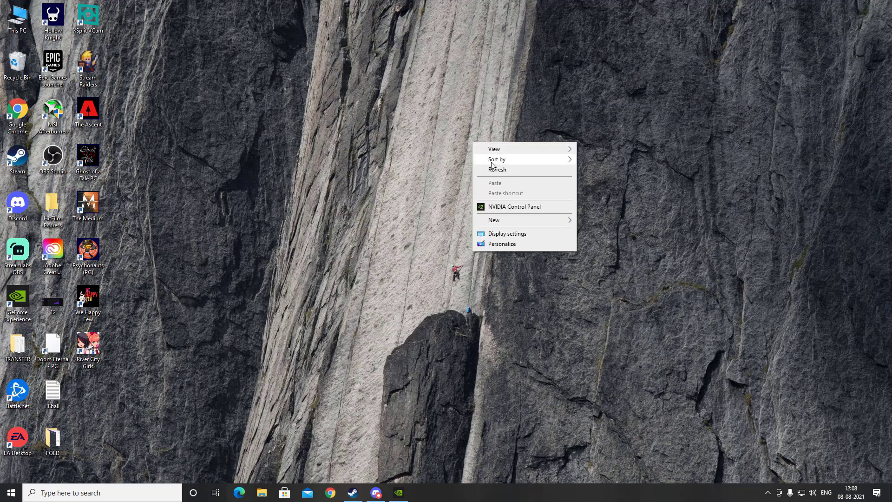
click(497, 169)
double_click(18, 18)
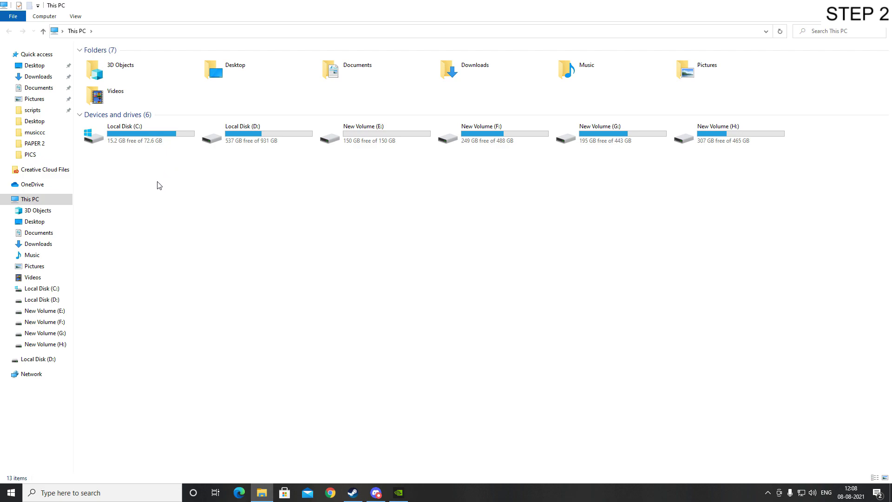
Start Disk Cleanup for Local Disk (C:) from the drive's properties
right_click(123, 139)
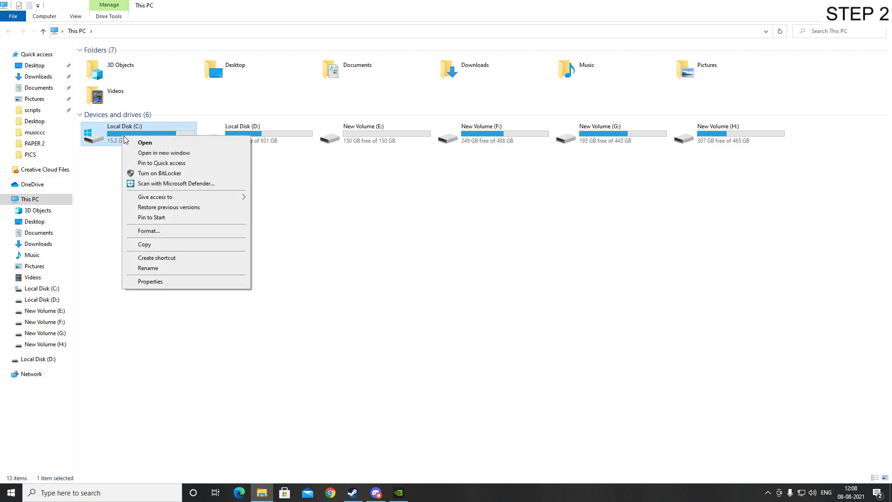
click(165, 285)
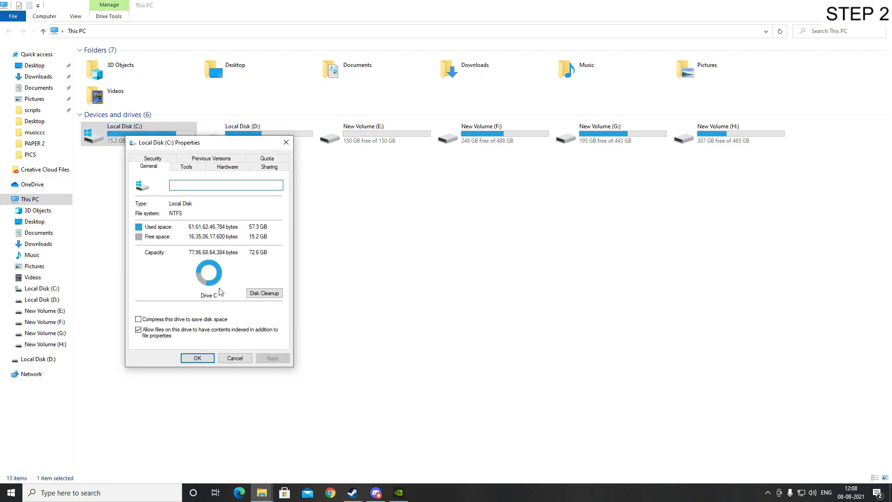
click(263, 294)
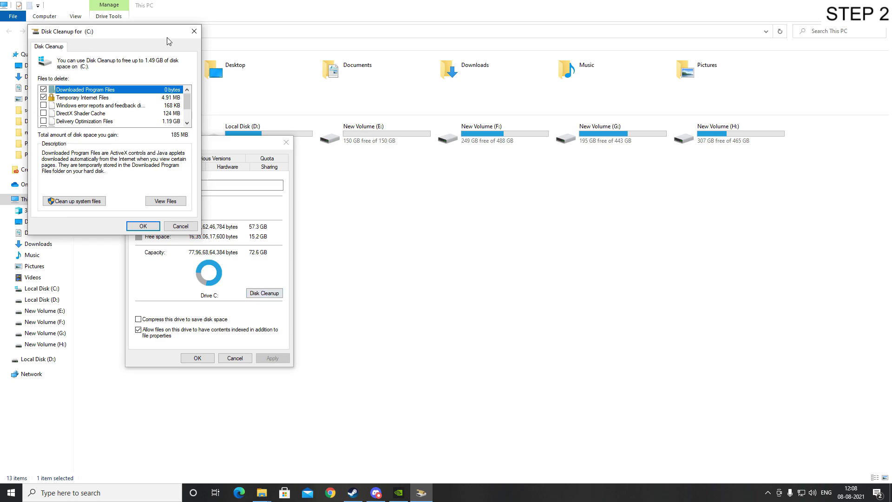
drag(136, 34, 493, 119)
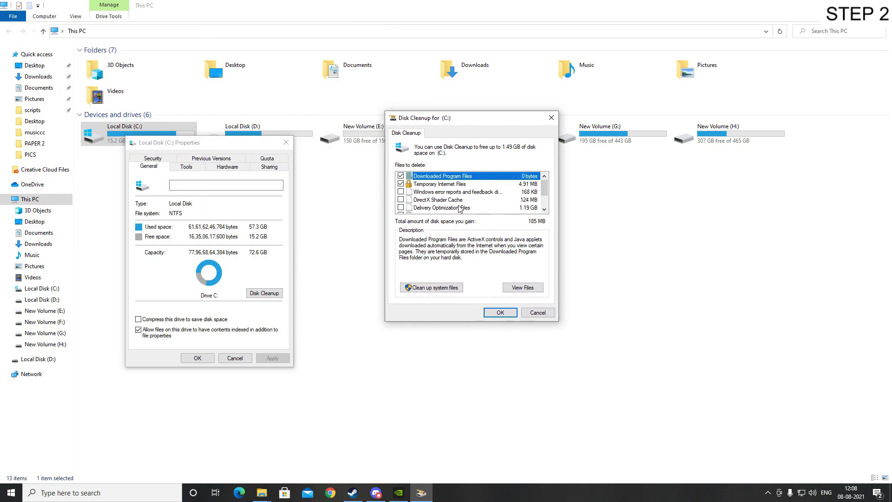
Permanently delete the DirectX Shader Cache files, then close the properties and Explorer windows
scroll(447, 201, down, 1)
scroll(438, 195, up, 1)
scroll(402, 178, down, 1)
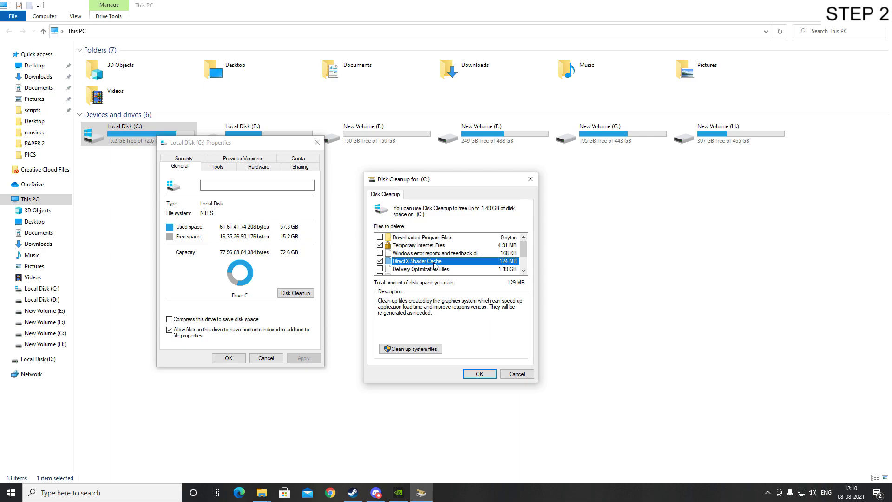
click(483, 374)
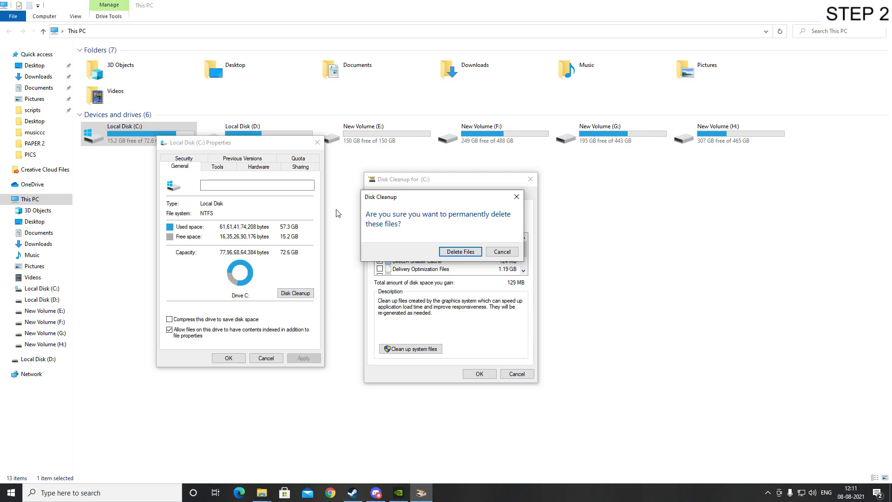
click(461, 252)
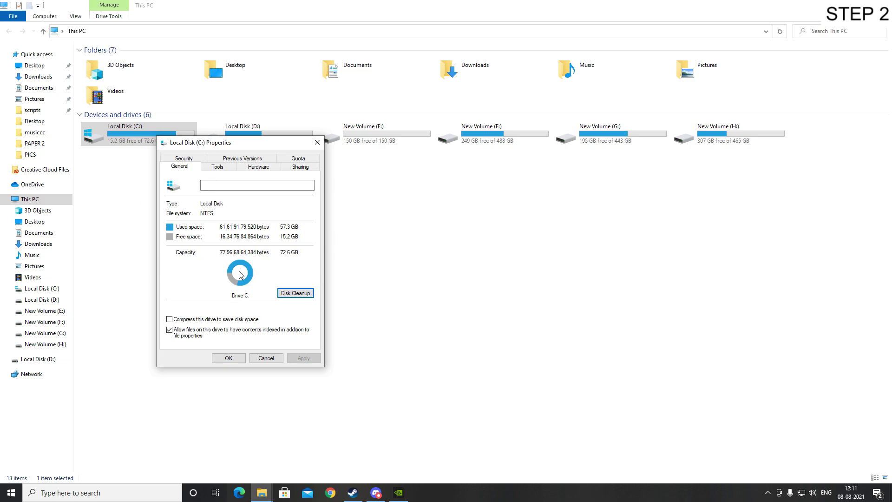
click(230, 359)
click(880, 5)
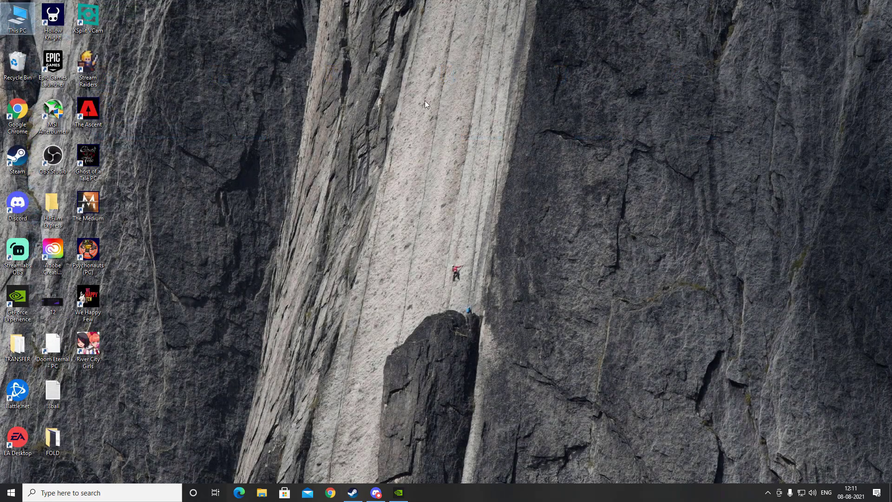
Reopen NVIDIA Control Panel, apply global Shader Cache On, and close the panel
right_click(424, 100)
click(487, 166)
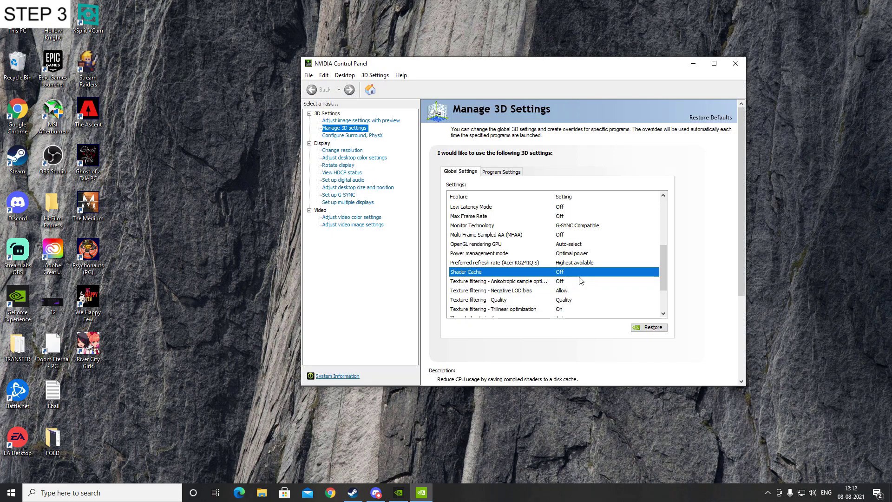
click(580, 274)
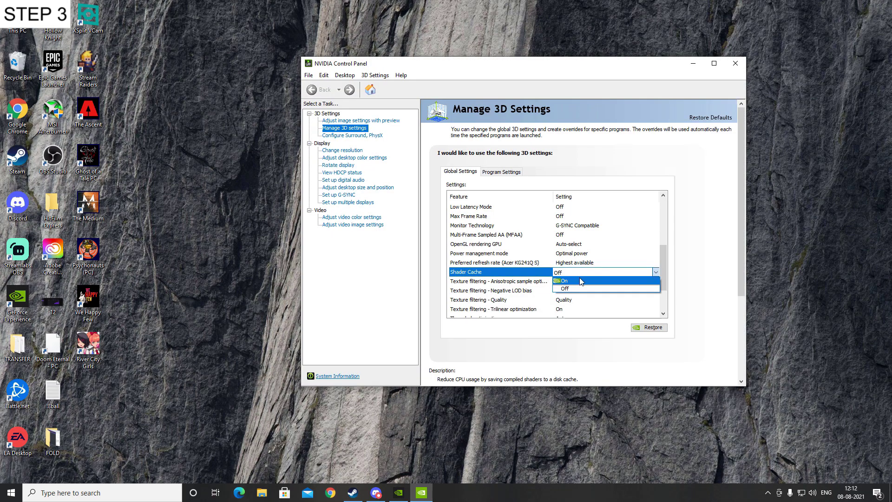
click(580, 281)
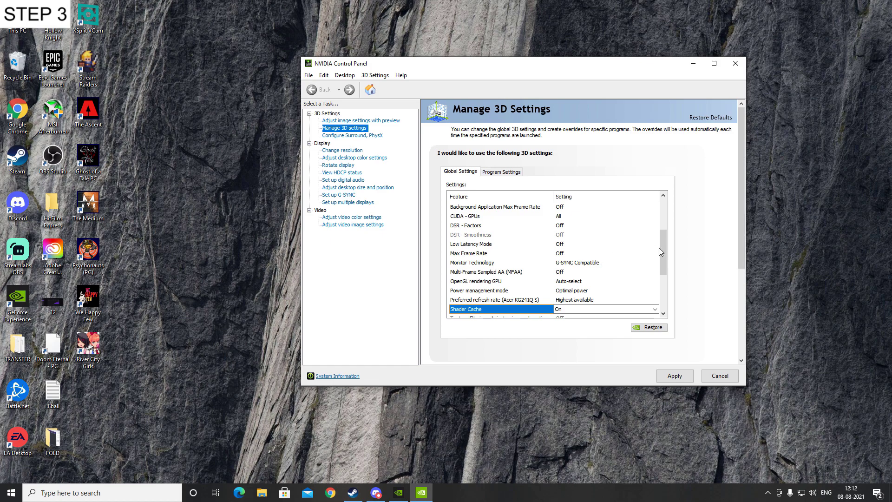
click(685, 381)
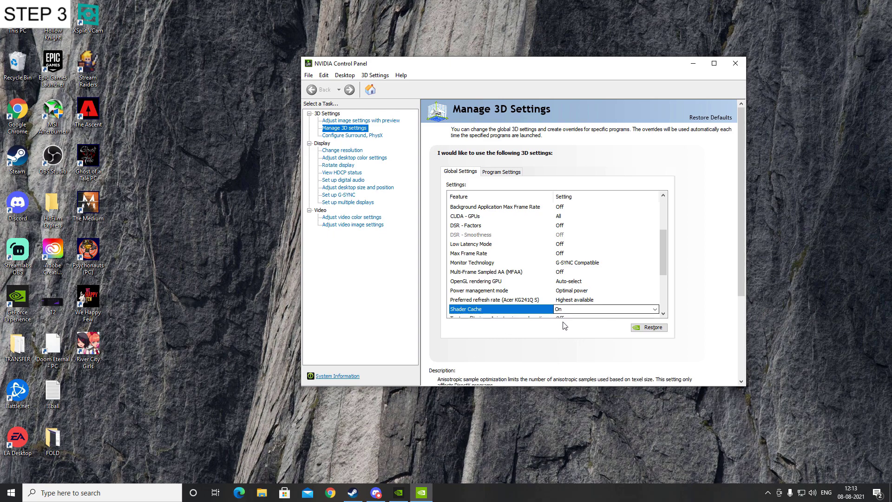
click(736, 62)
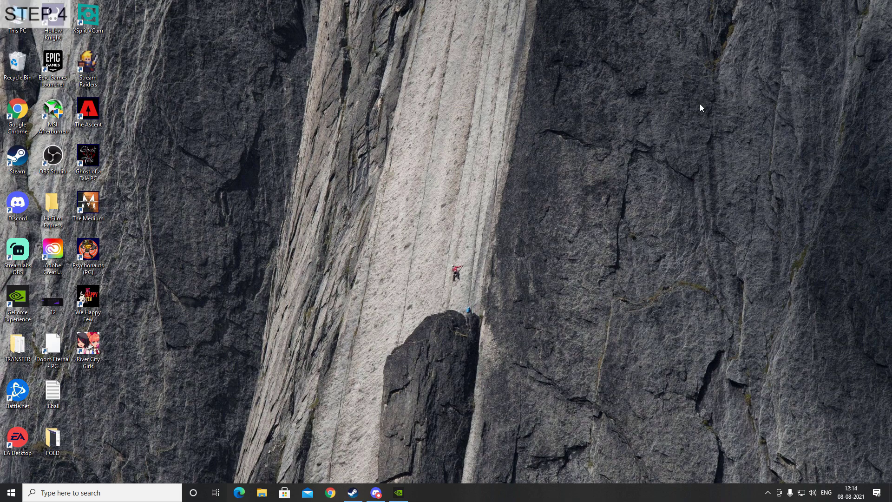
key(alt+F9)
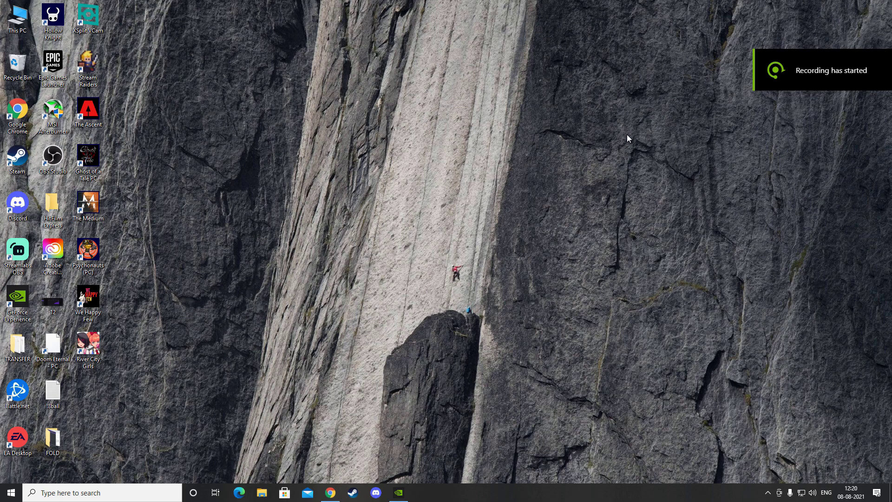
click(768, 493)
right_click(769, 476)
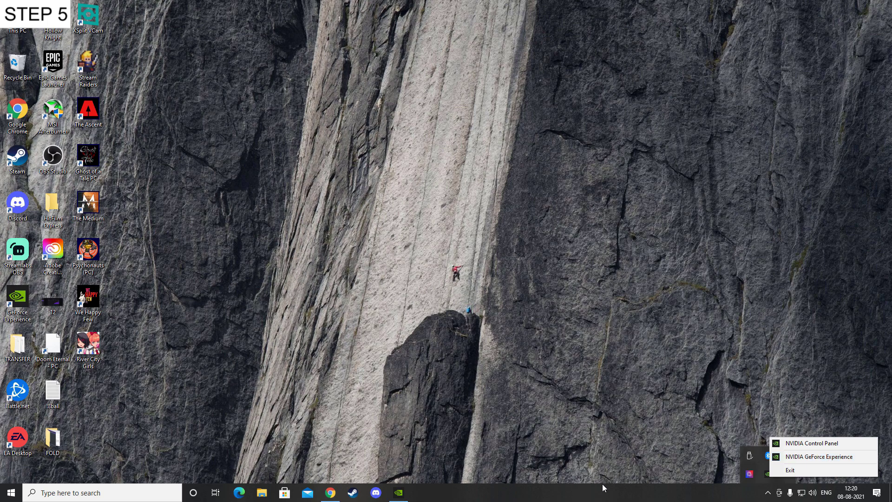
click(609, 498)
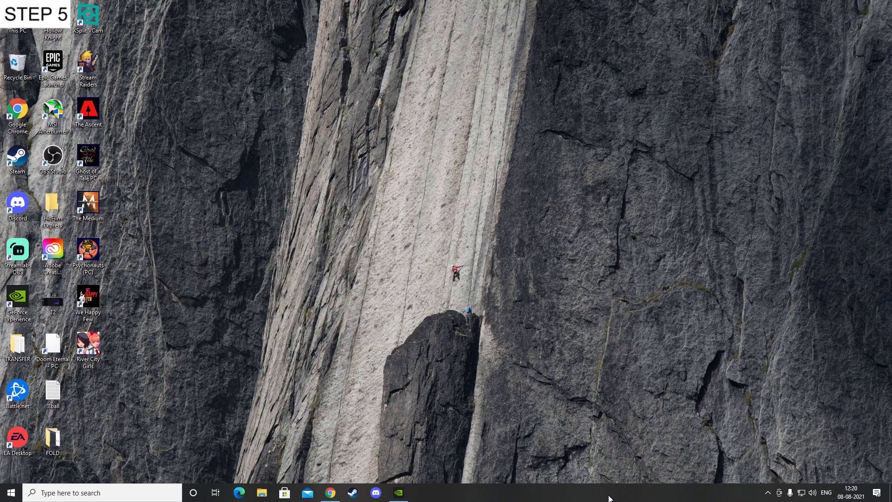
Open the 'Download GeForce Experience | NVIDIA' result in Chrome, then minimize the browser
click(331, 493)
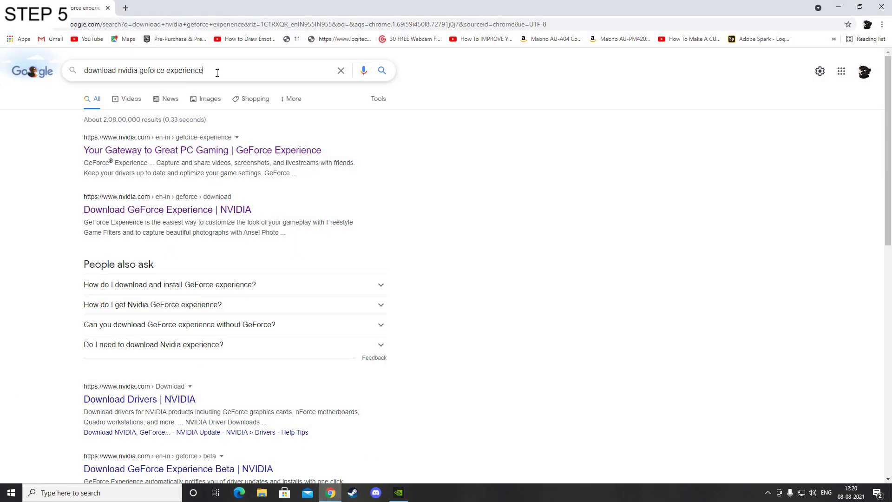
click(166, 212)
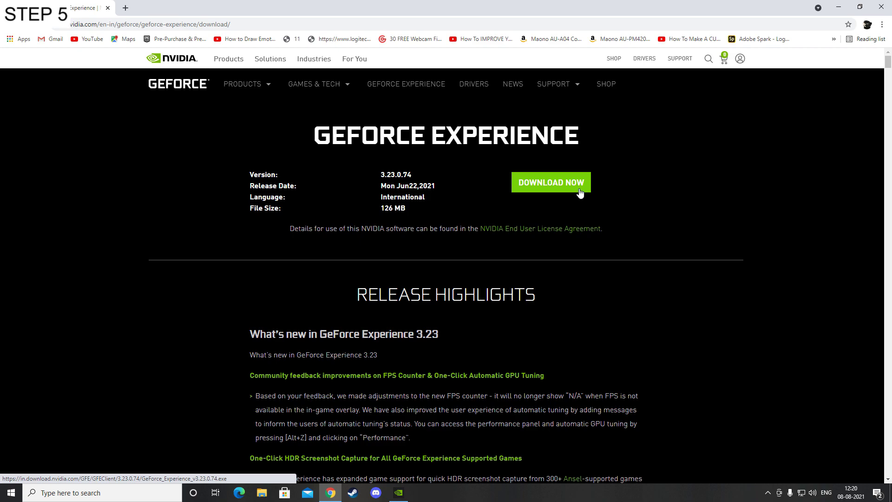
click(839, 7)
In GeForce Experience DRIVERS, choose Reinstall driver and start a Custom Installation of 471.41
click(399, 492)
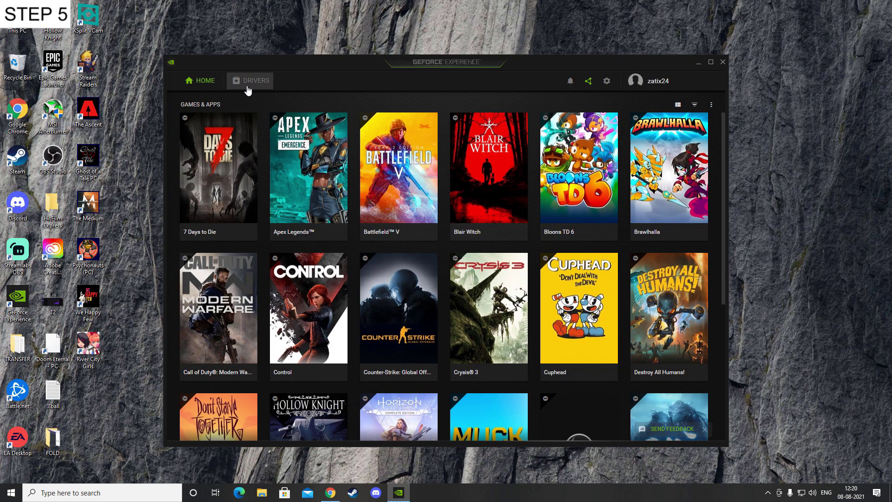
click(249, 88)
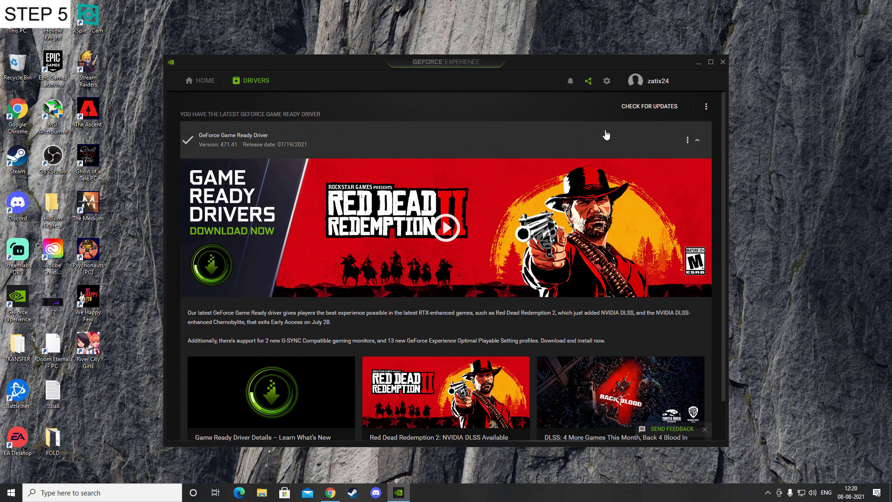
click(687, 140)
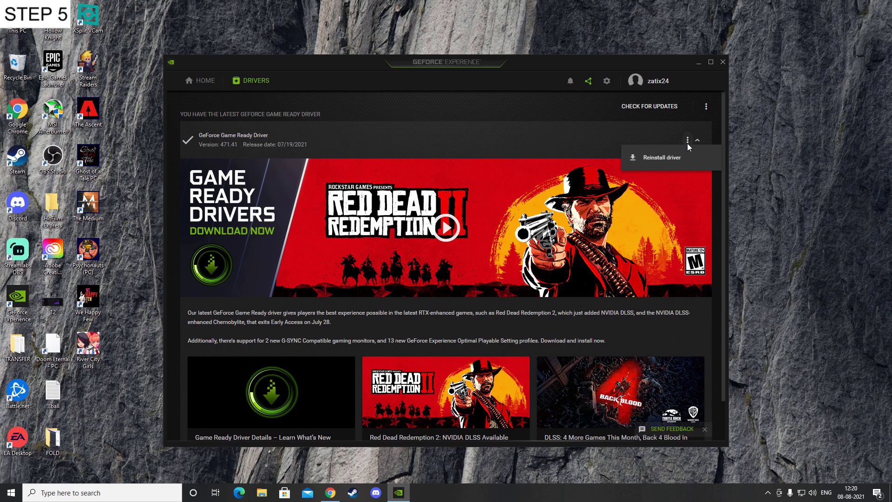
click(679, 150)
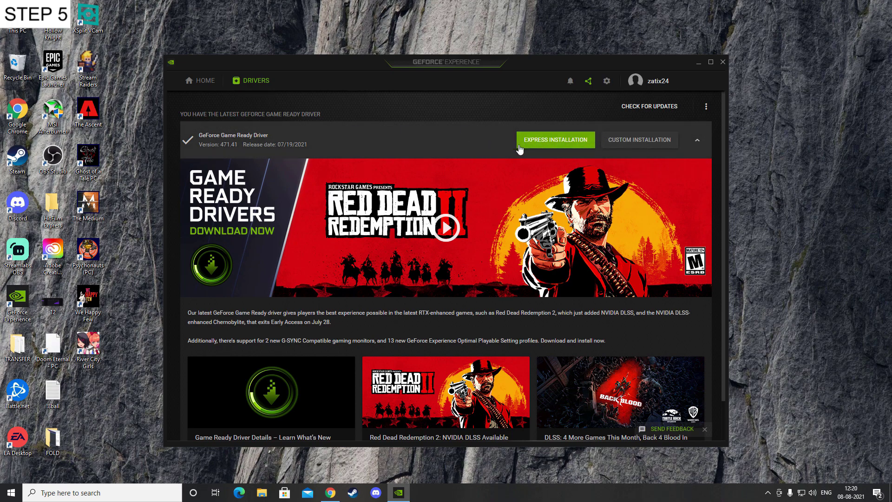
click(640, 141)
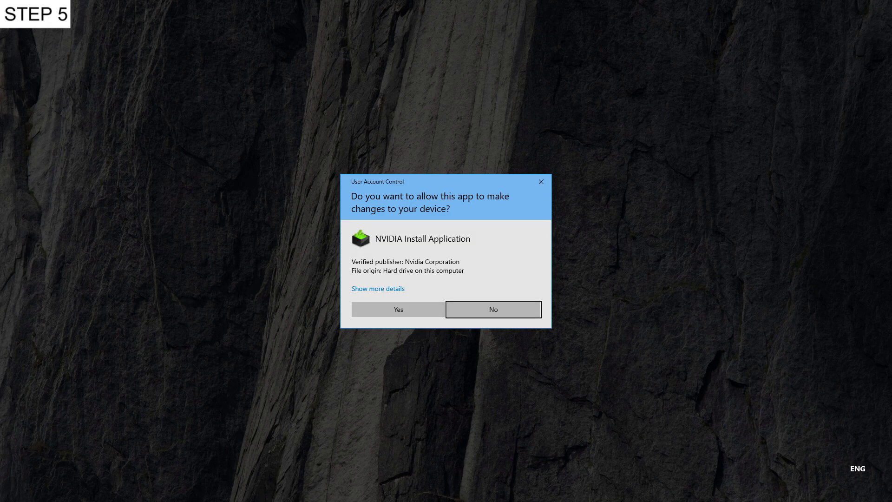
Allow the NVIDIA installer, tick Perform a clean installation, and start the install
click(399, 309)
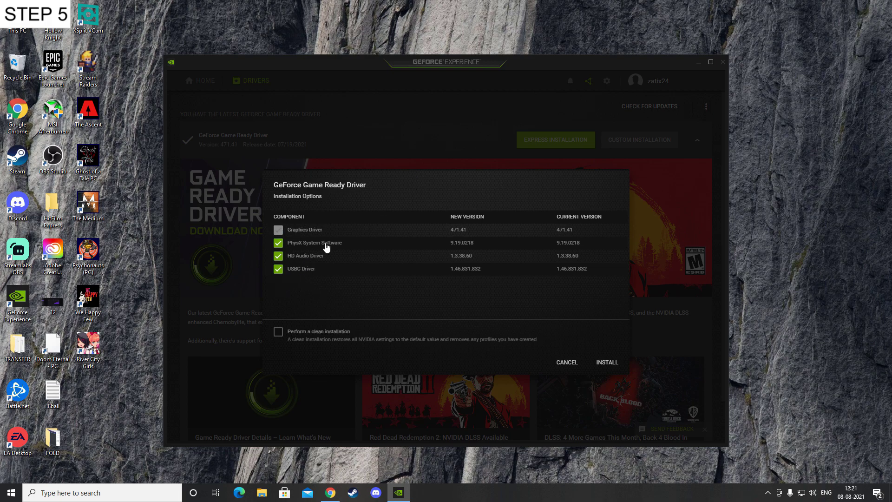
click(280, 333)
click(614, 363)
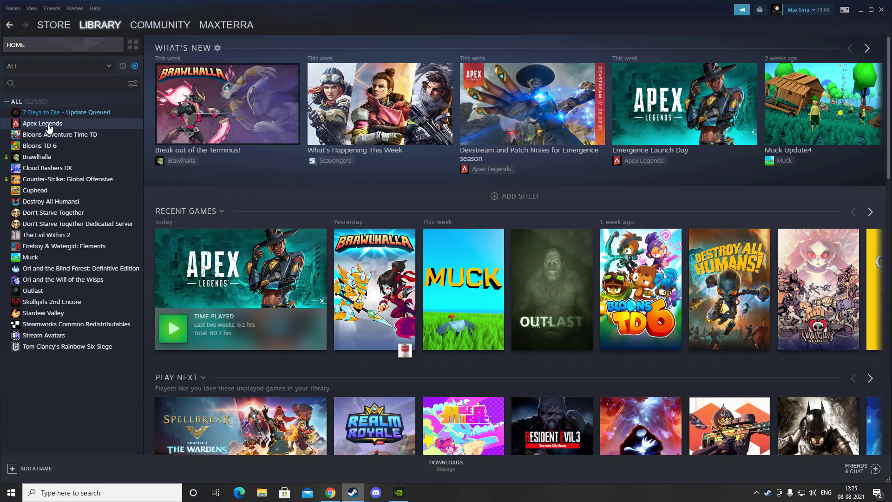
Select Apex Legends in the Steam Library and launch it with PLAY
click(50, 128)
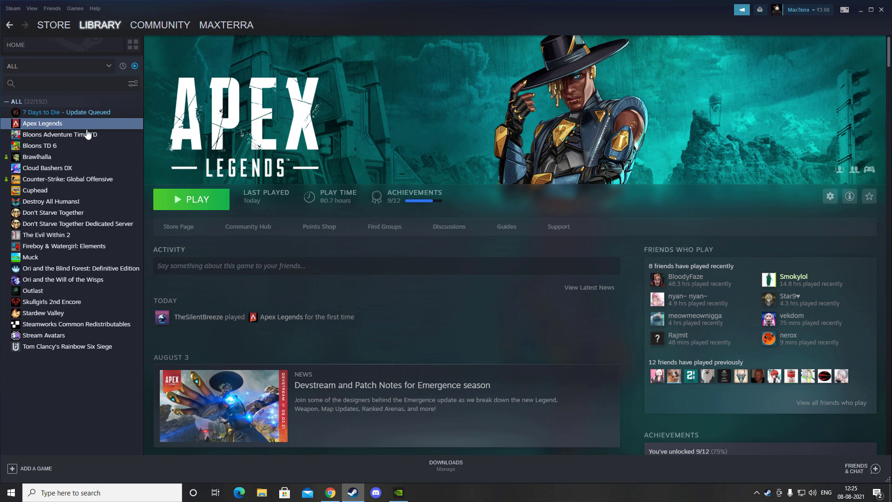
click(203, 200)
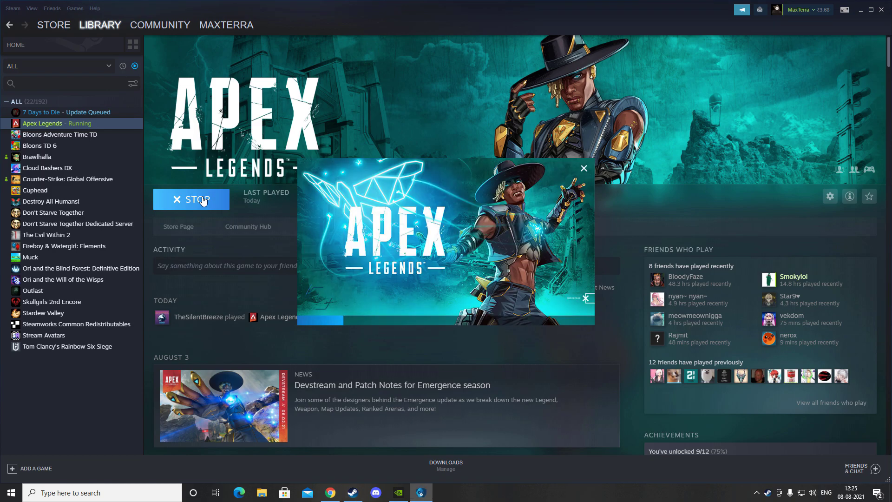